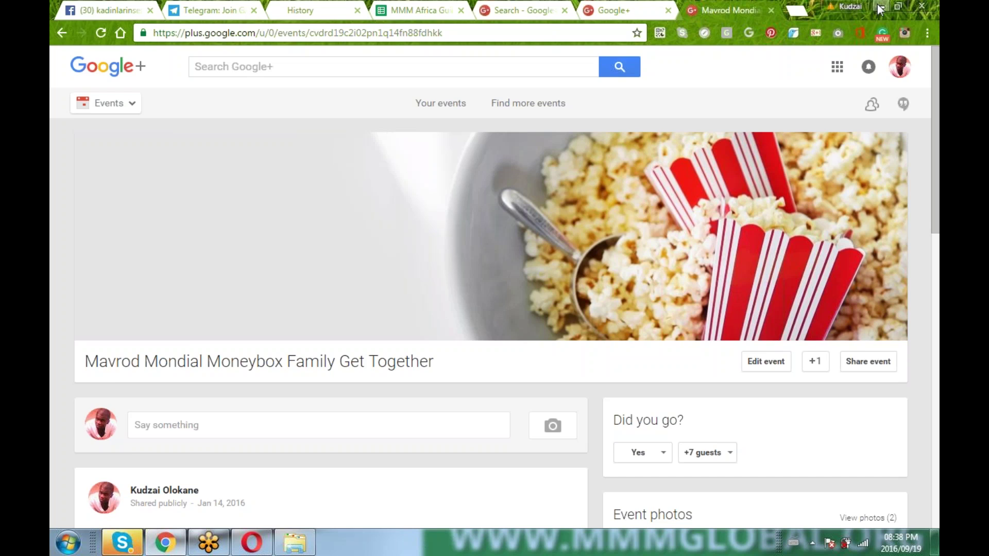
# Cut the event page's web address out of the browser's address field.
pyautogui.click(880, 8)
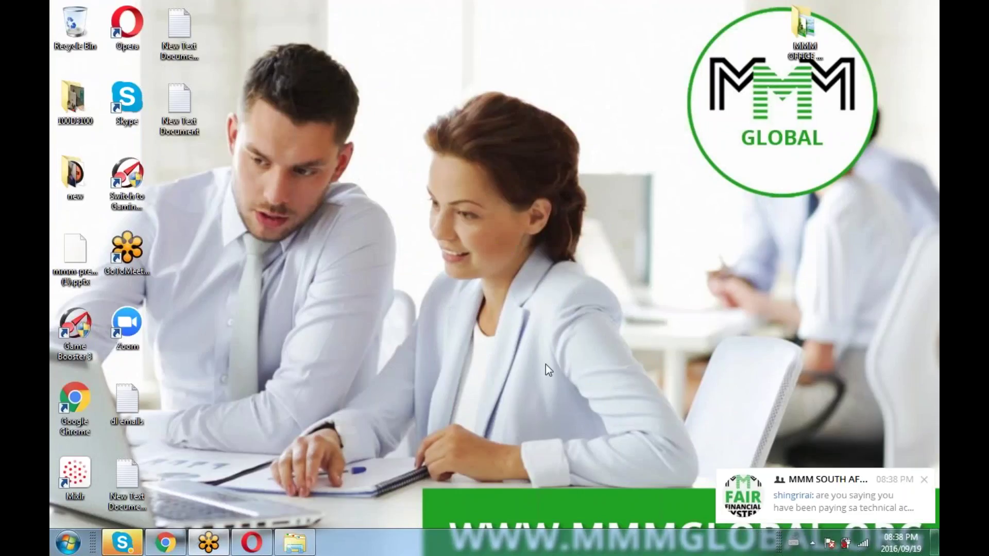
pyautogui.click(169, 546)
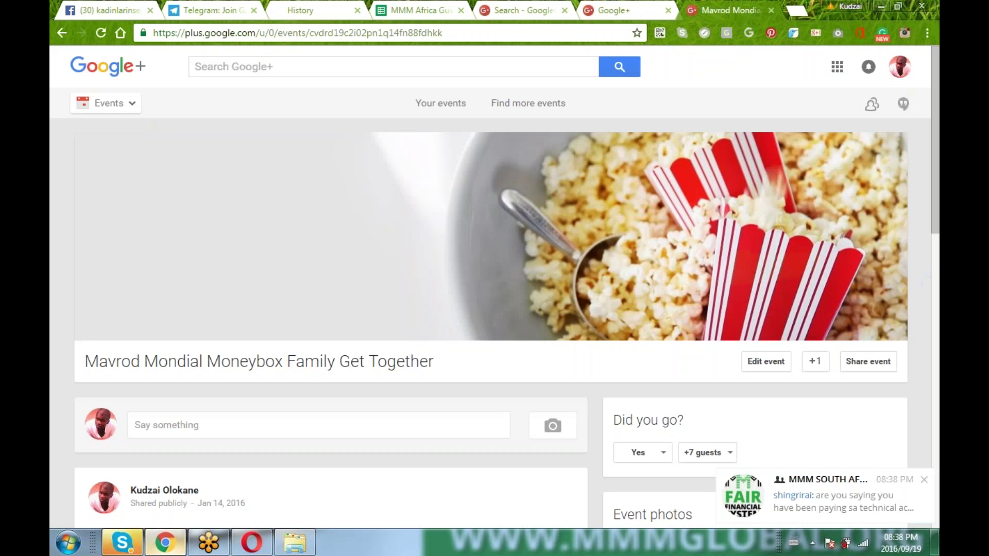
pyautogui.click(350, 32)
pyautogui.rightClick(349, 31)
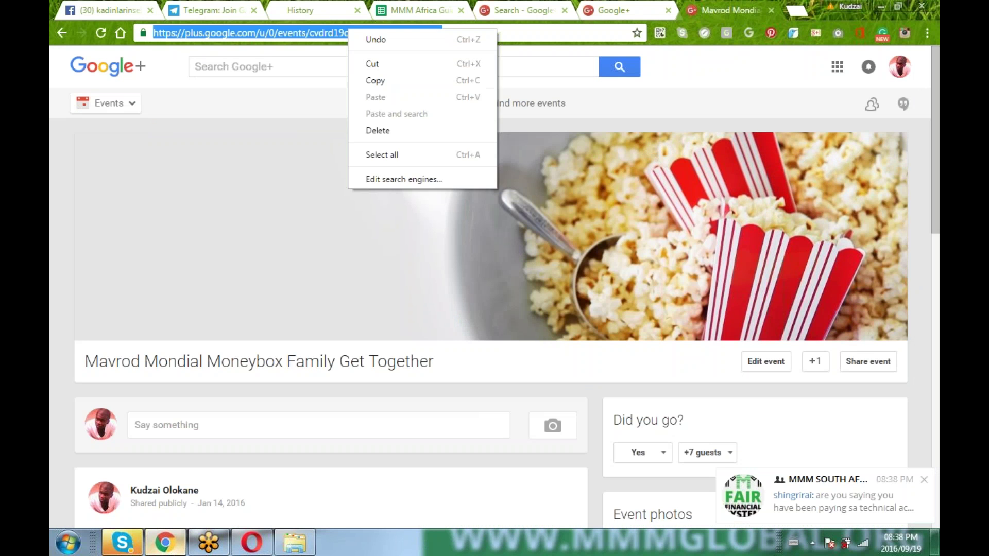
pyautogui.click(387, 63)
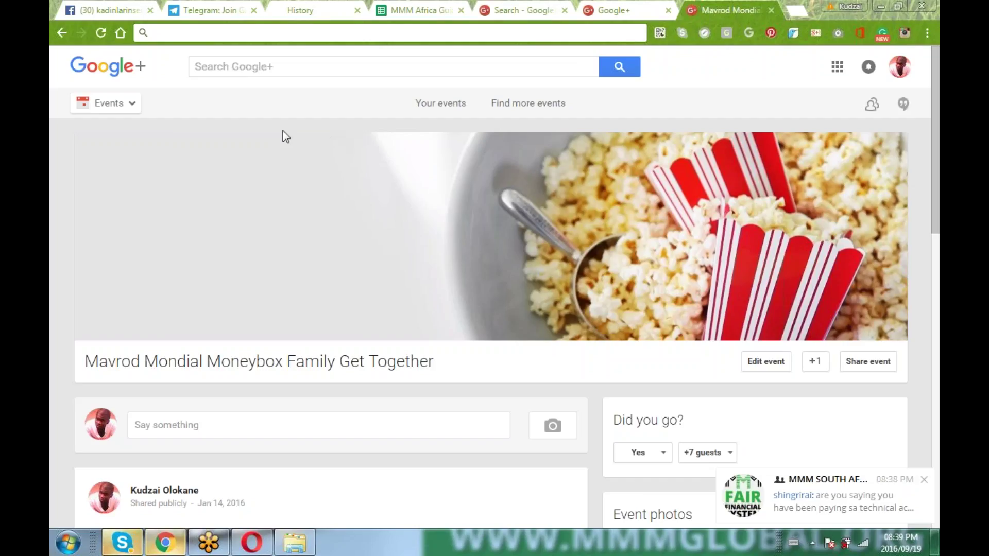
pyautogui.click(124, 545)
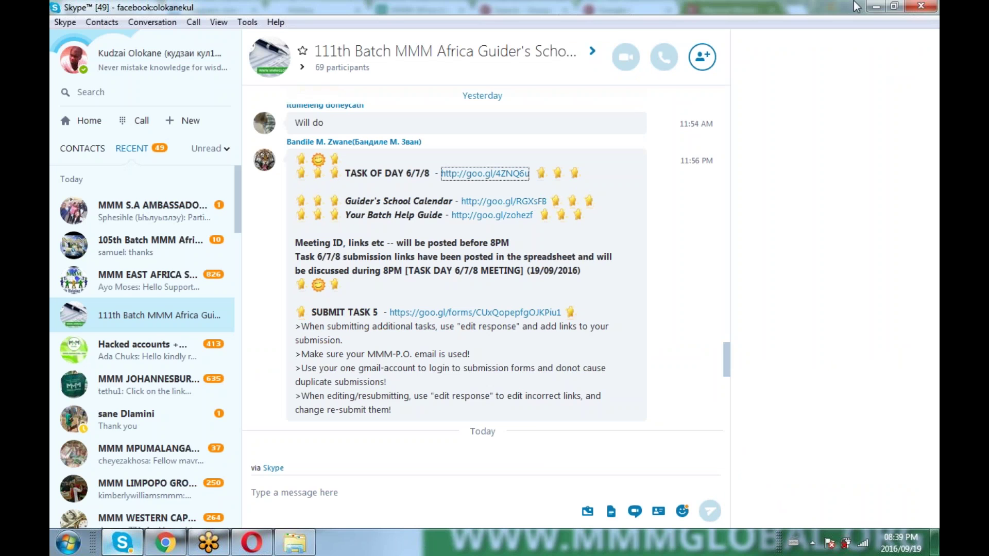
pyautogui.click(870, 6)
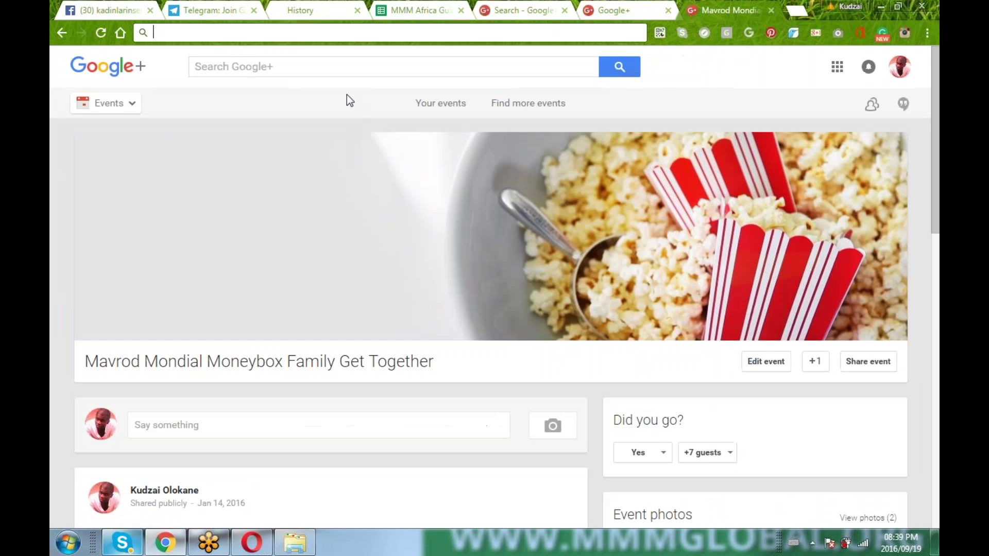
pyautogui.click(880, 6)
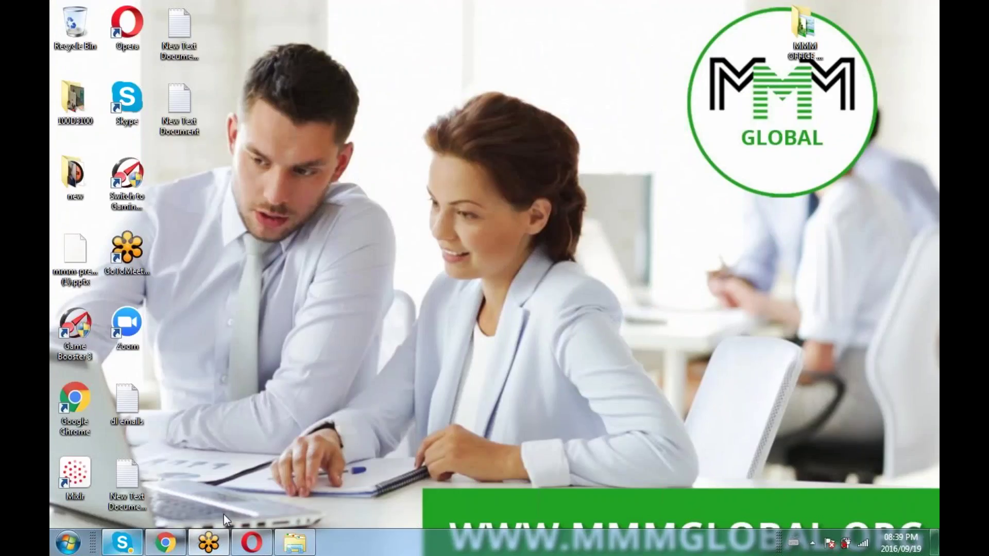
pyautogui.click(164, 542)
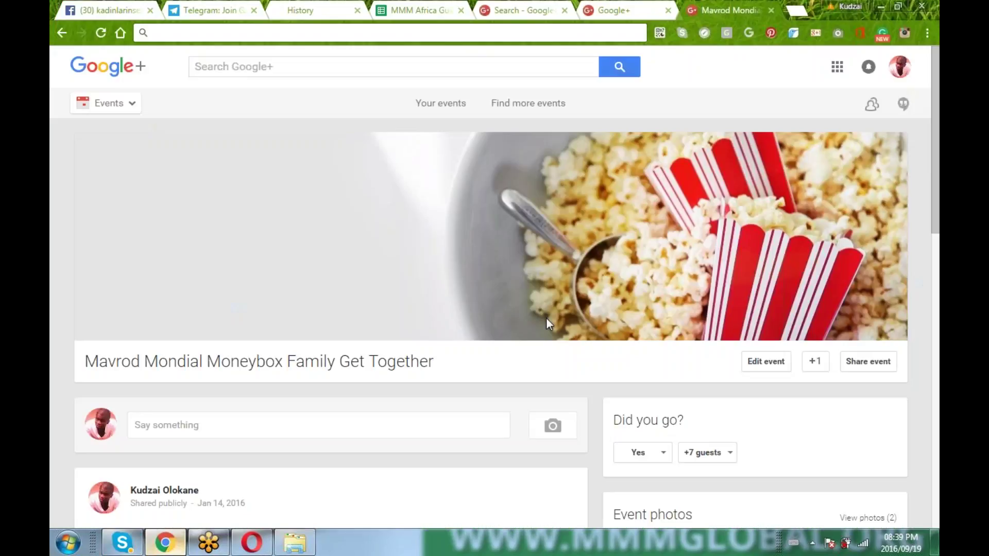
# Open the list of your own events.
pyautogui.click(331, 29)
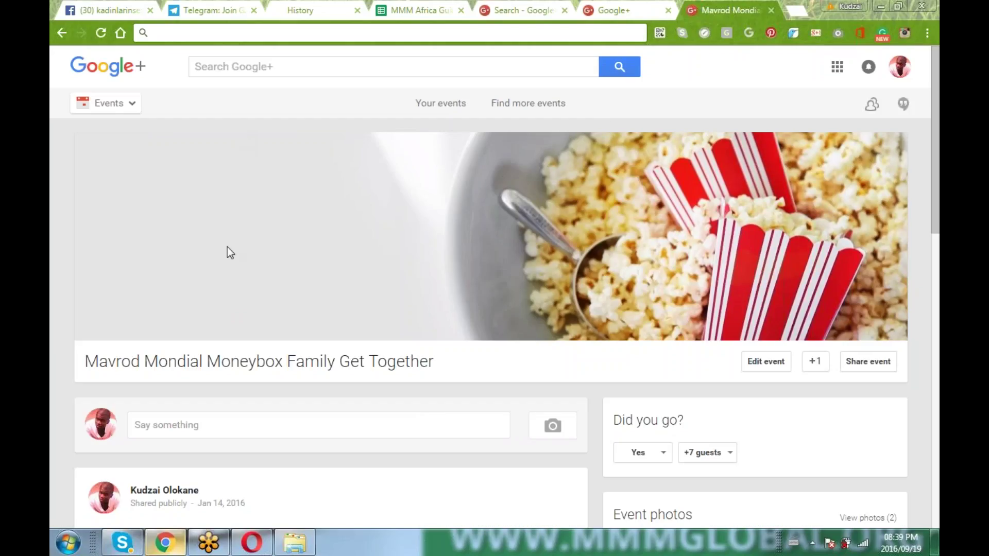
pyautogui.click(449, 107)
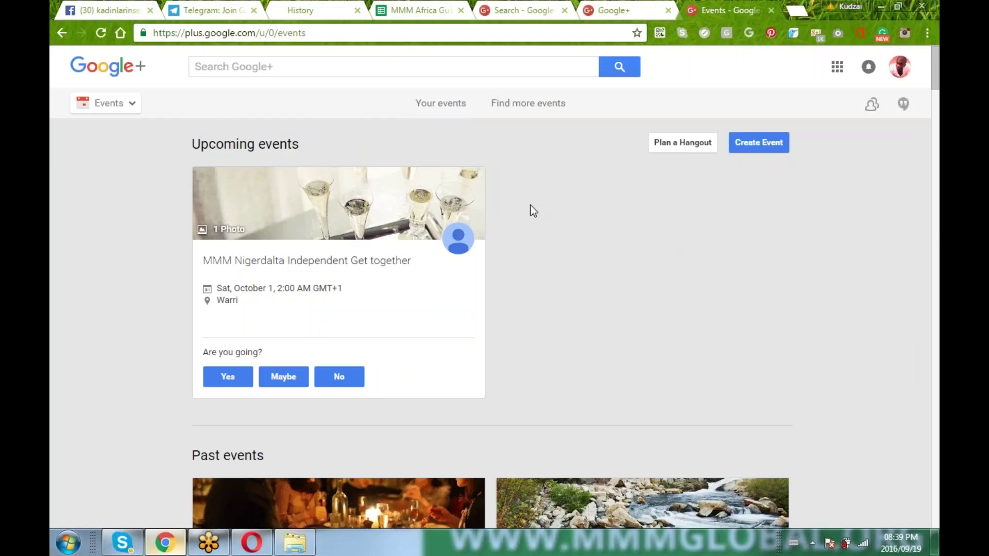
pyautogui.click(767, 148)
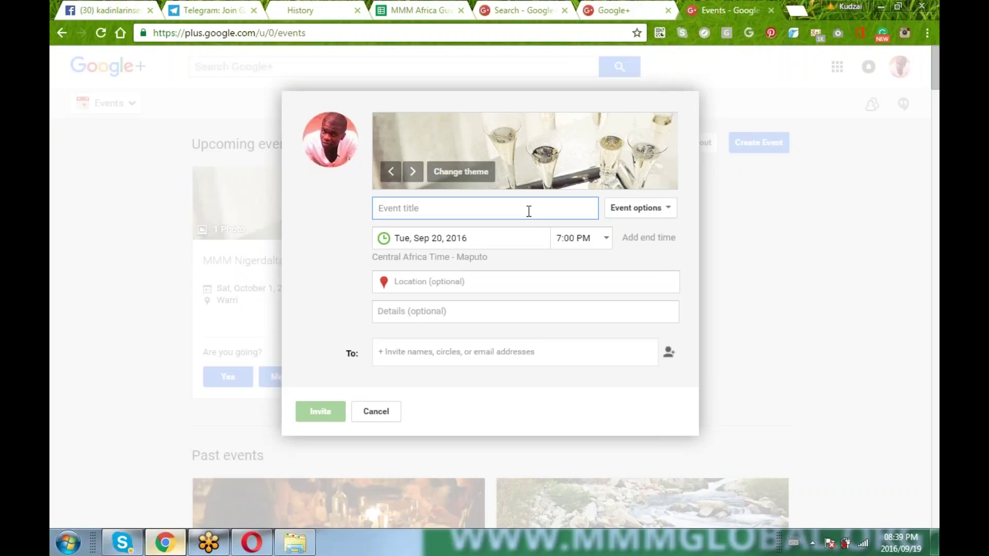
pyautogui.write('MMM ')
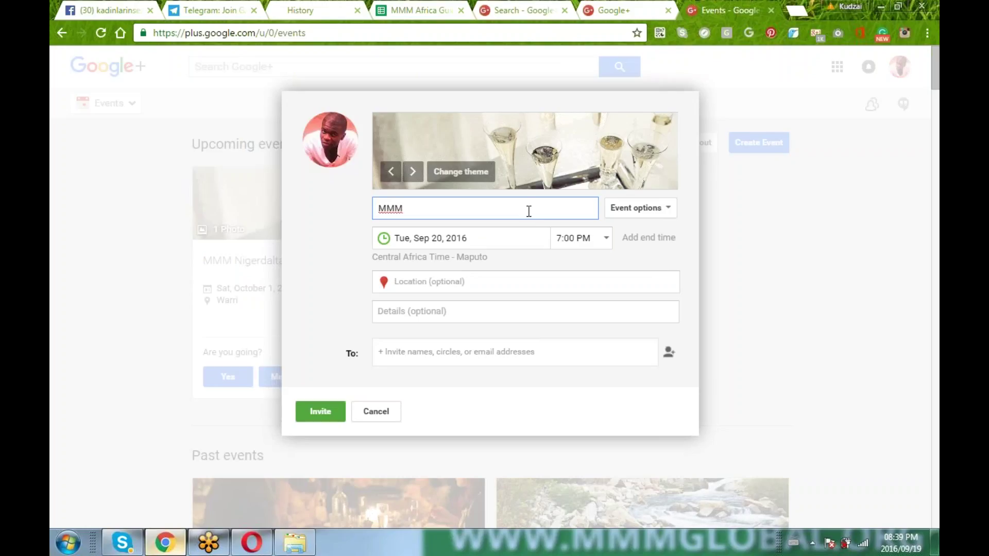
pyautogui.write('PRESENTATION T')
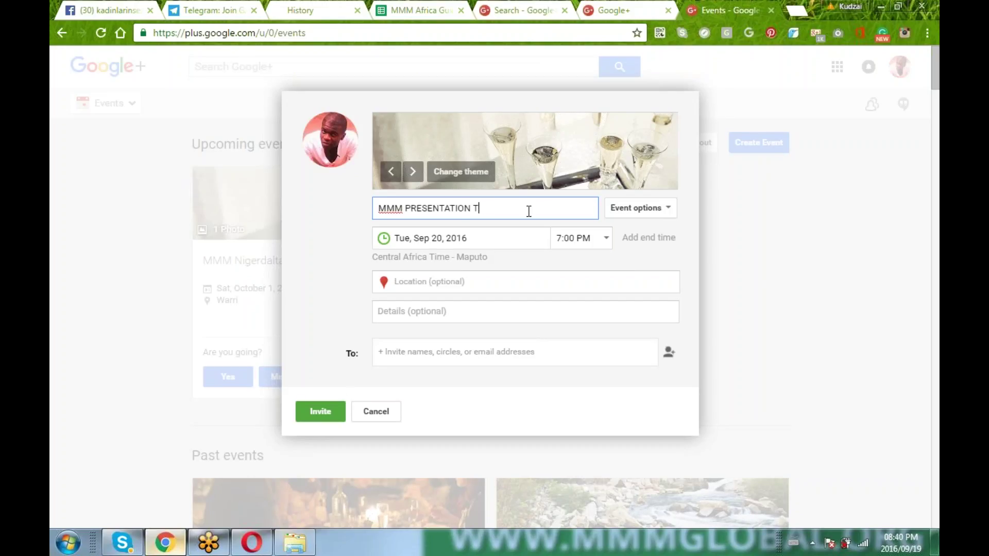
pyautogui.write('EAM OLOKANE J')
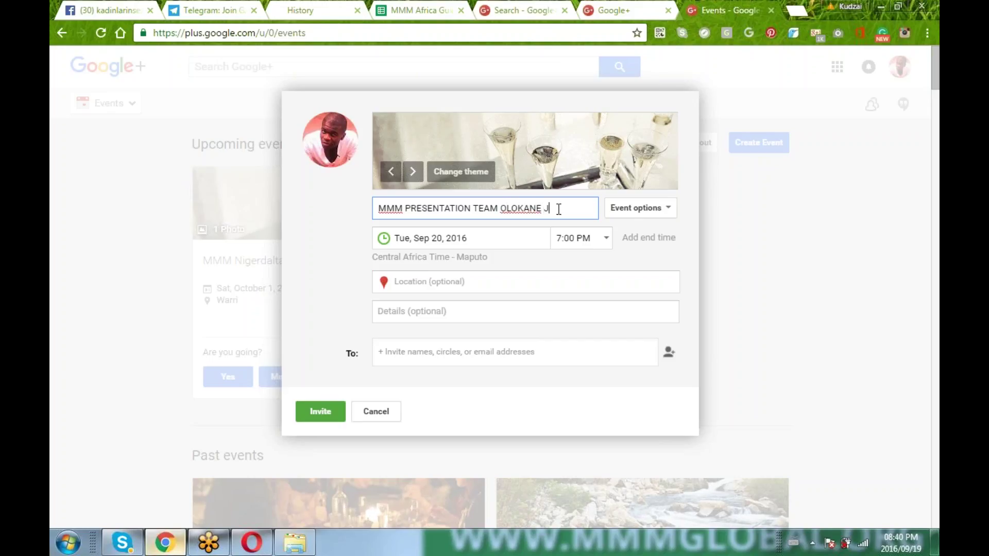
pyautogui.write('OBURG')
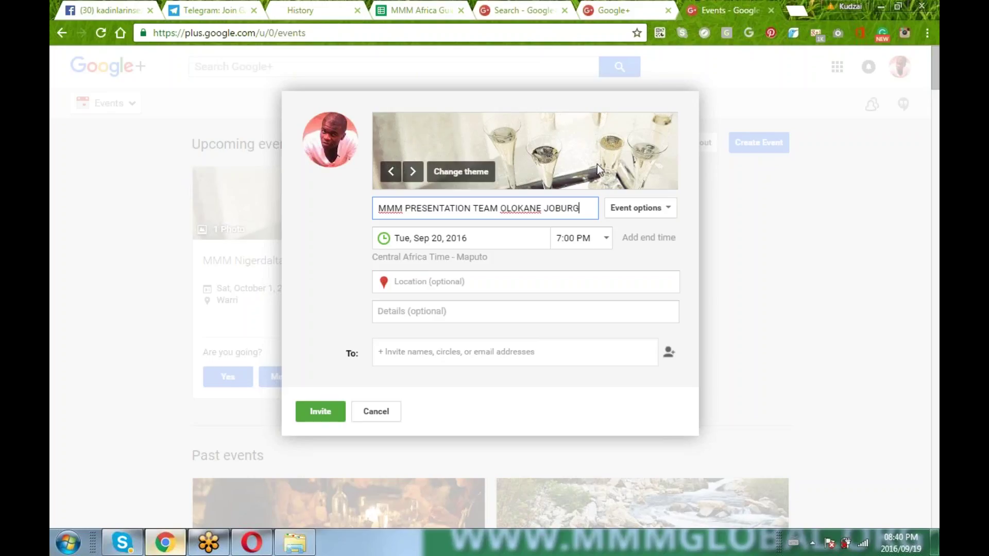
pyautogui.click(668, 209)
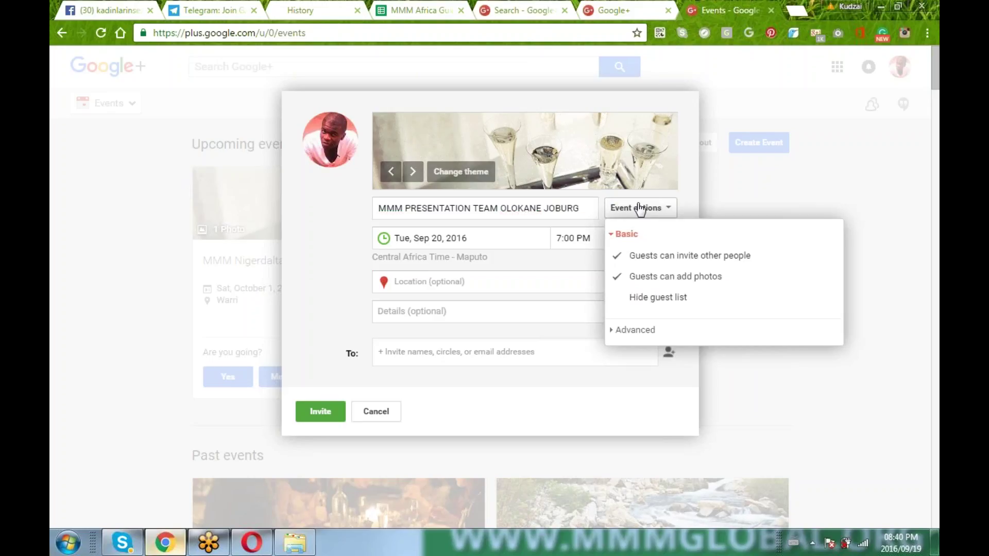
pyautogui.click(649, 330)
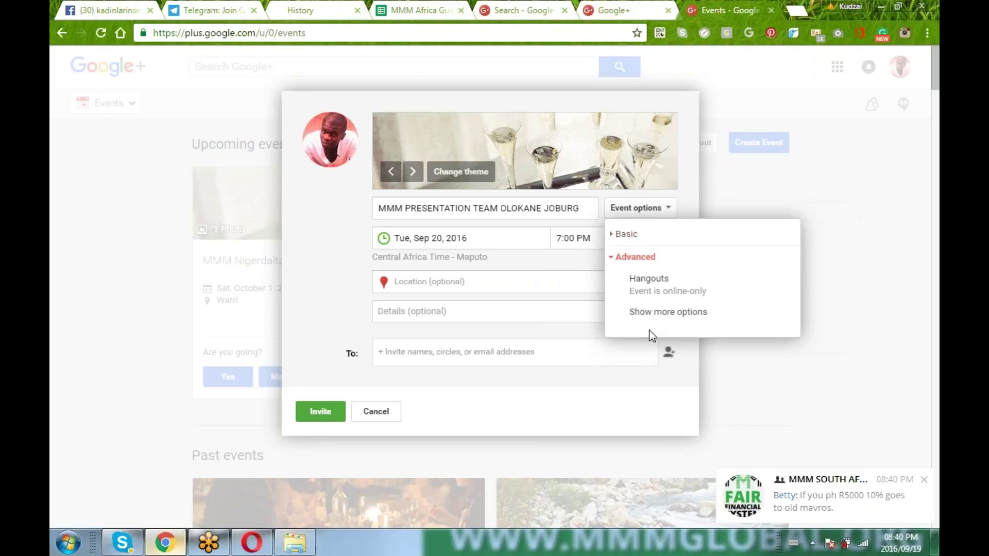
pyautogui.click(616, 313)
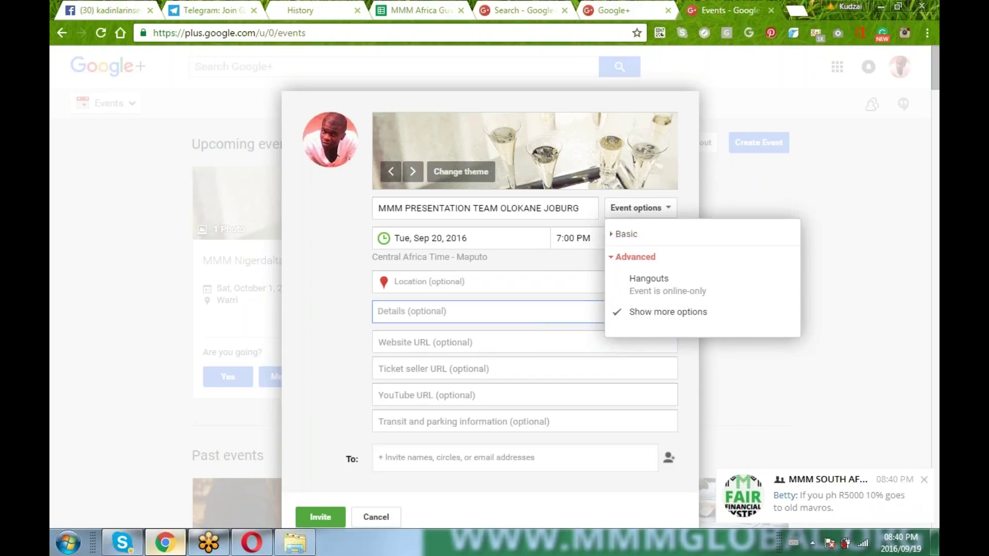
pyautogui.click(446, 311)
pyautogui.click(446, 289)
pyautogui.click(456, 314)
pyautogui.click(510, 335)
pyautogui.click(515, 369)
pyautogui.click(495, 400)
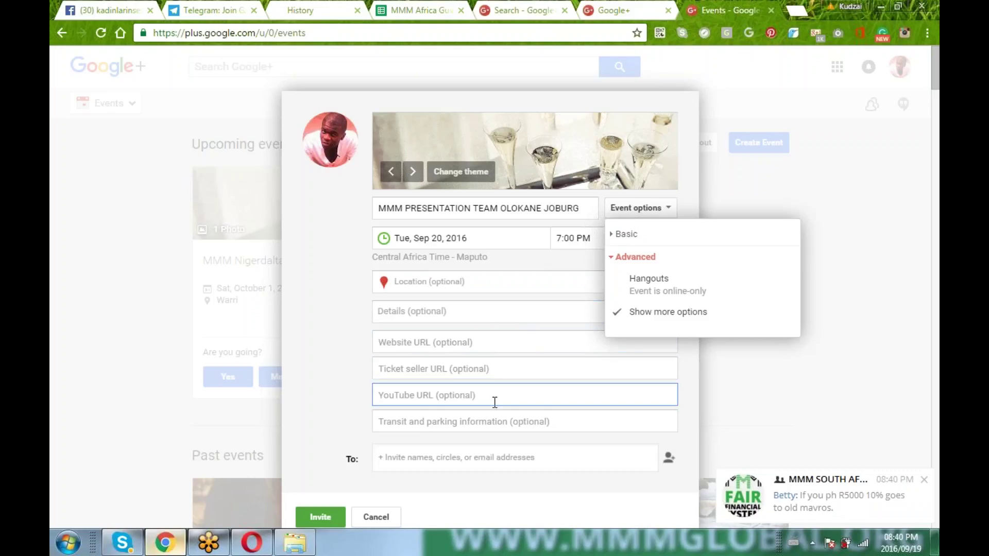
pyautogui.click(487, 322)
pyautogui.click(453, 421)
pyautogui.click(430, 373)
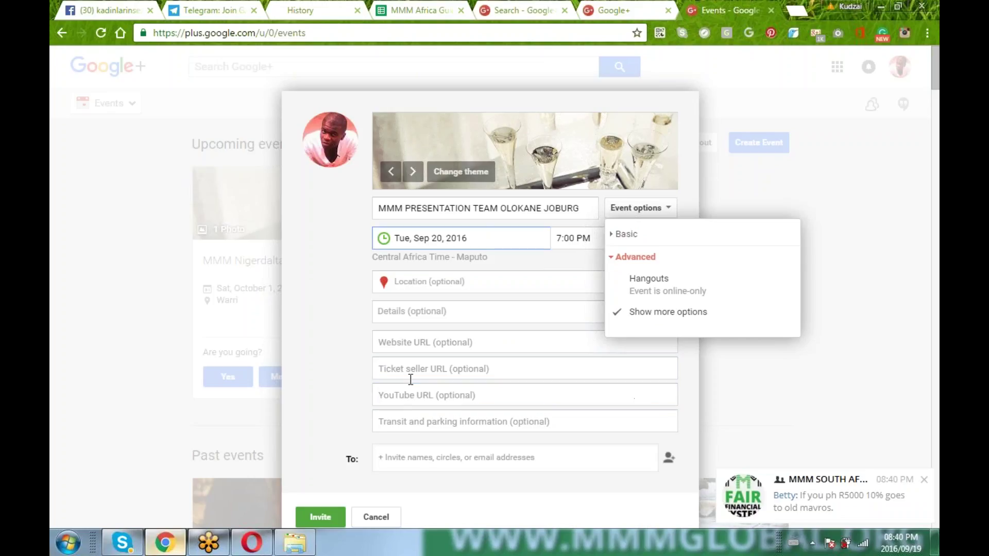
pyautogui.click(371, 514)
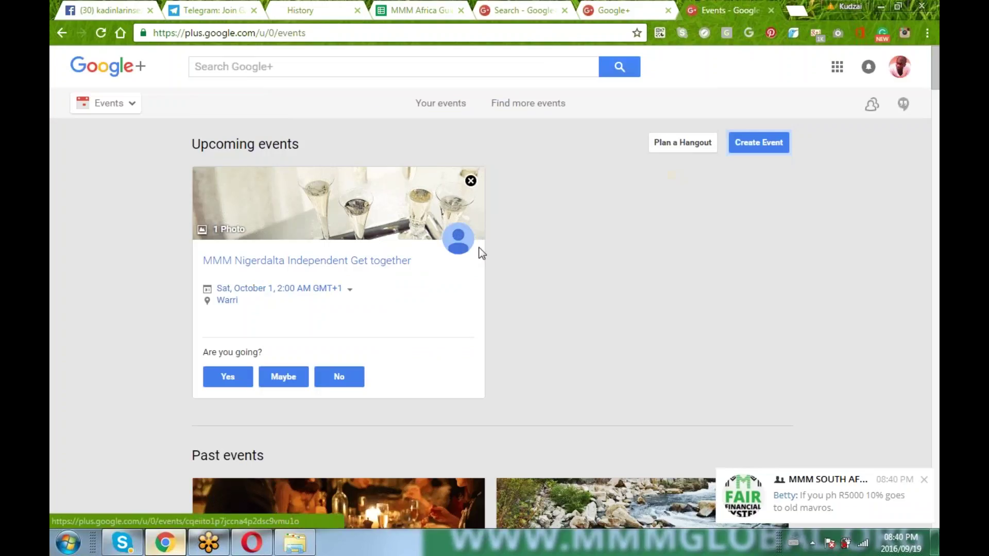
# Start a new event and title it "MMM PRESENTATION".
pyautogui.click(761, 148)
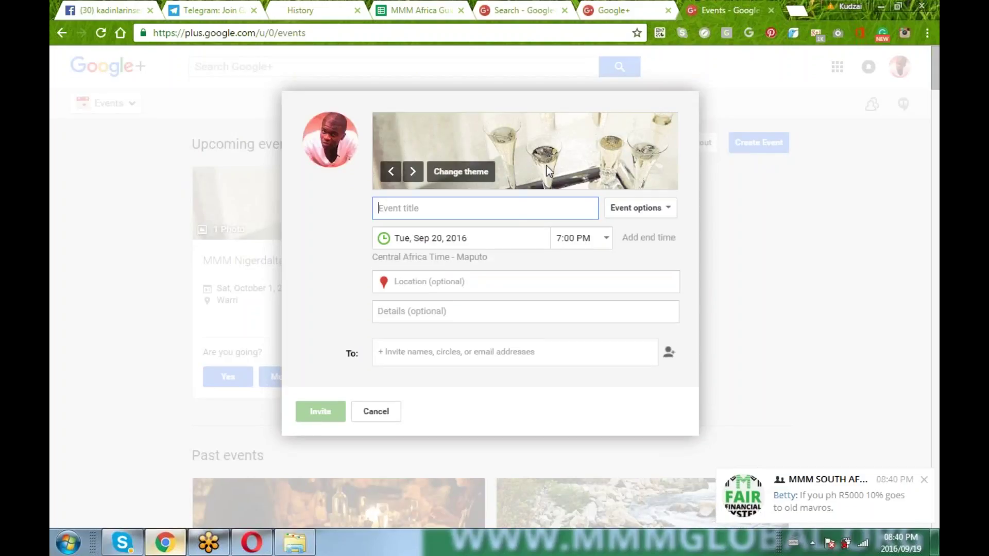
pyautogui.write('MM')
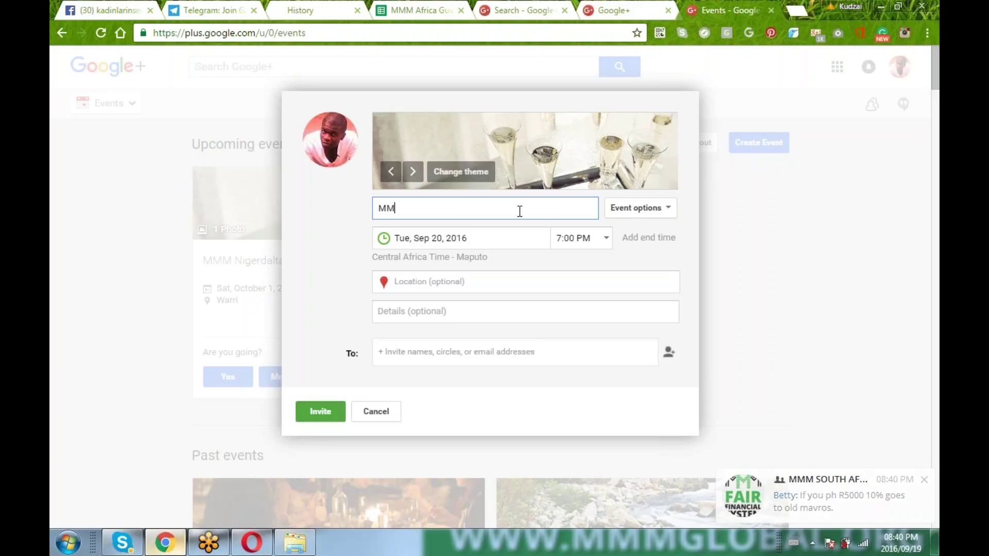
pyautogui.write('M PRESEN')
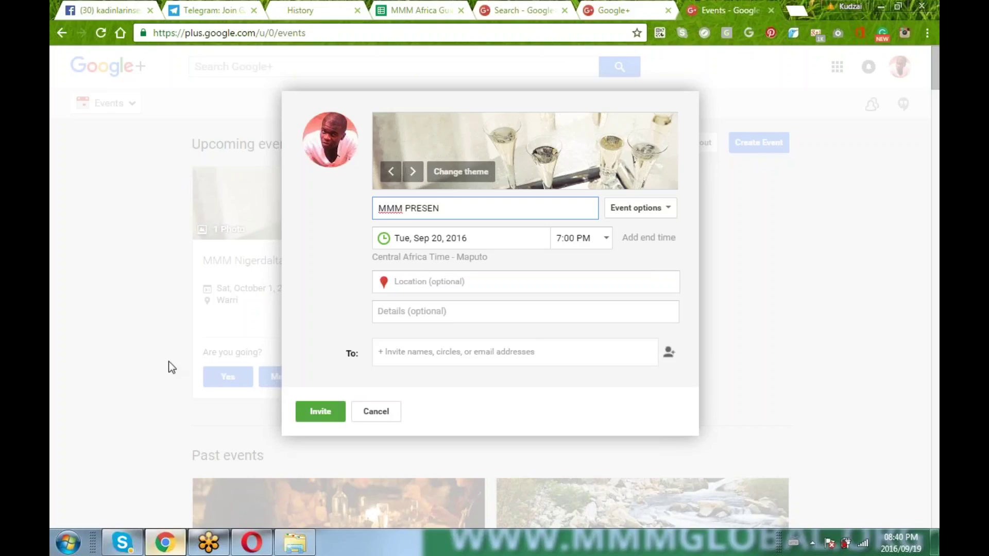
pyautogui.click(457, 213)
pyautogui.write('TATION')
pyautogui.press('Tab')
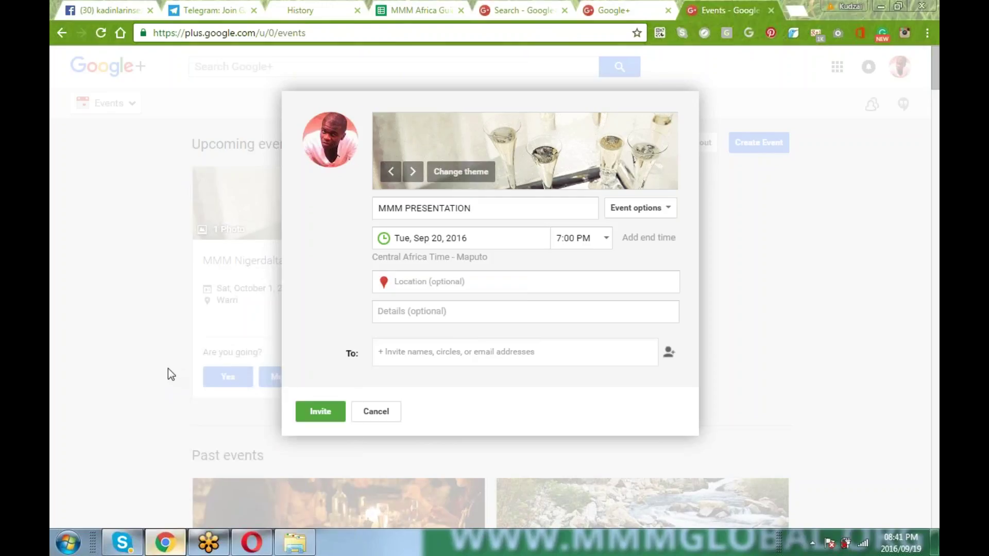
pyautogui.click(484, 225)
# Open Google+ in a new browser tab from the Google apps.
pyautogui.click(796, 11)
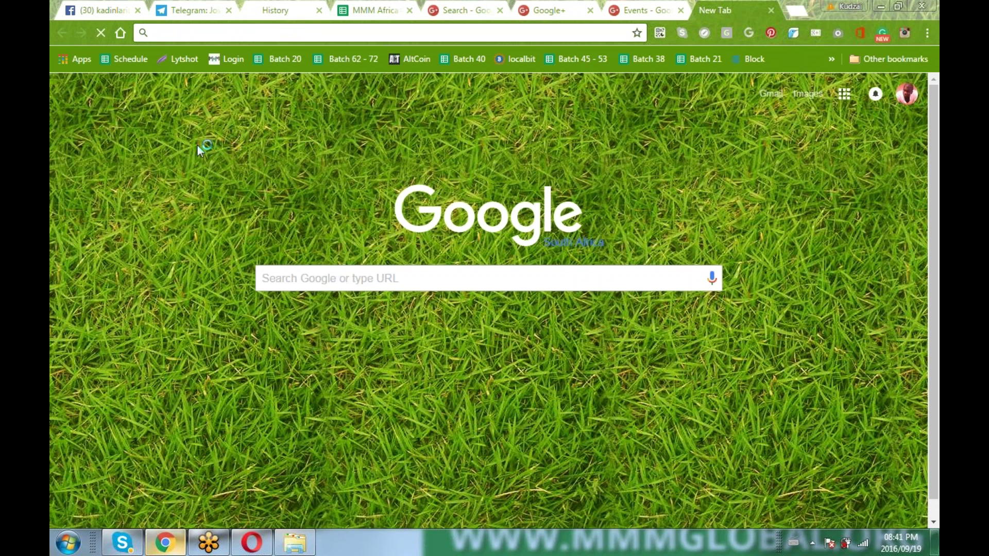
pyautogui.click(845, 92)
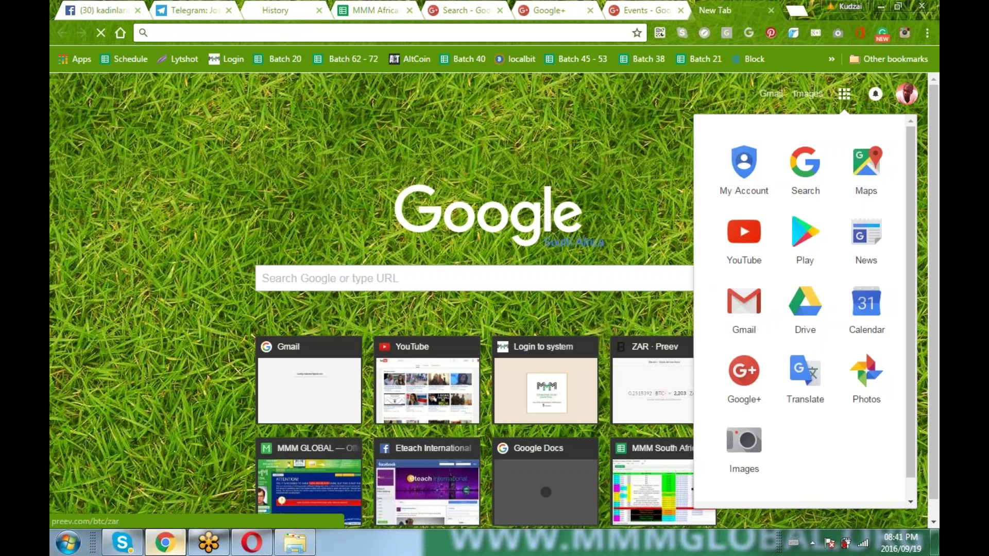
pyautogui.click(747, 380)
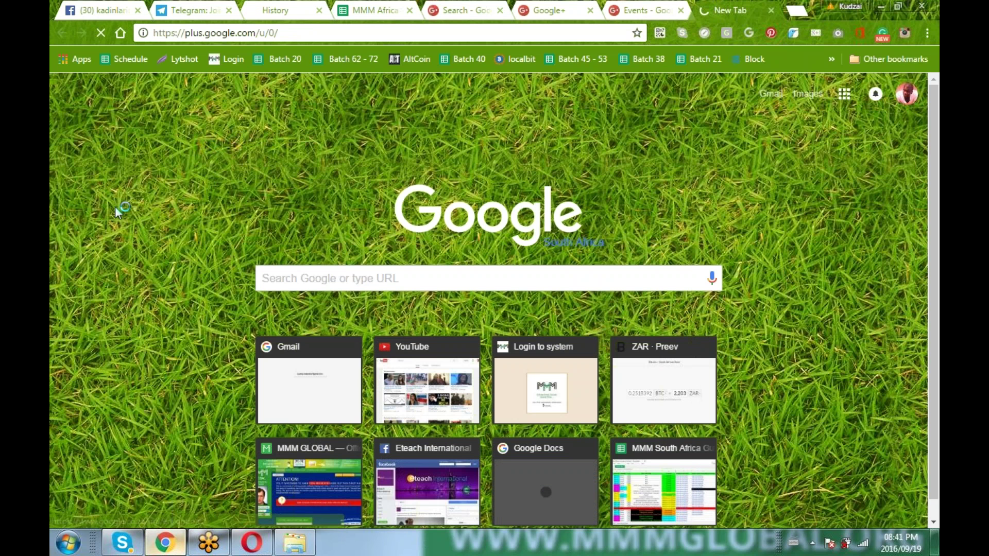